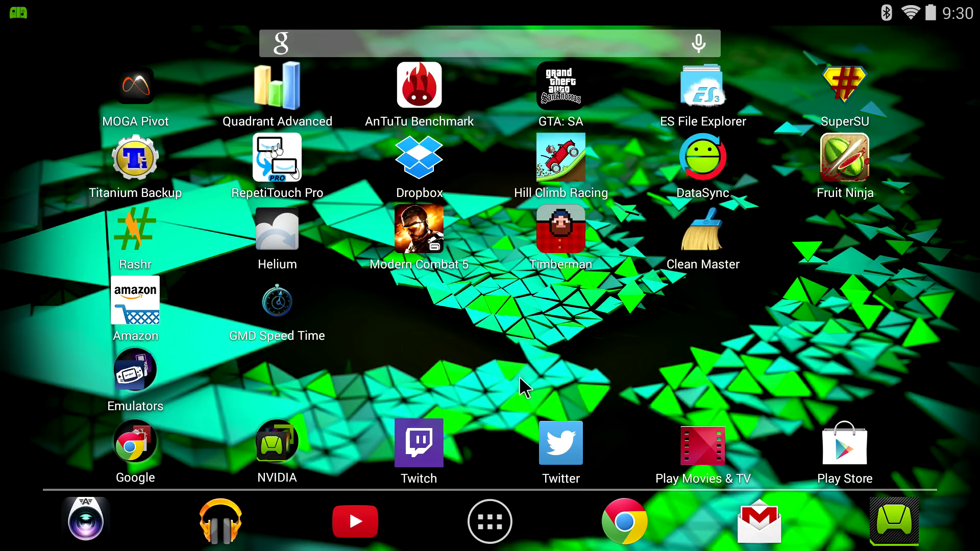
Launch Chrome from the dock on the Android home screen.
click(634, 525)
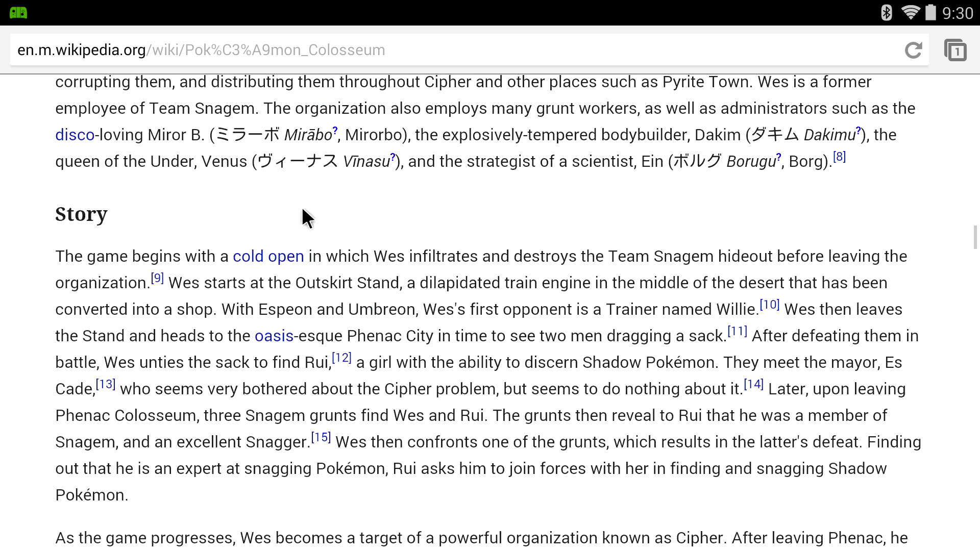
Load sbgamehacker.com by entering 'sbgamehack' in the address bar and picking the suggestion.
scroll(301, 209, up, 20)
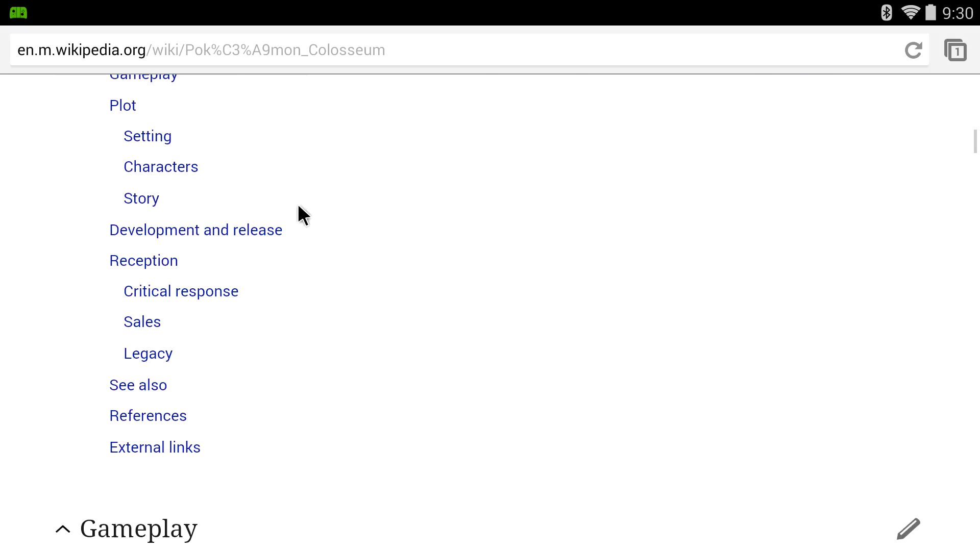
scroll(298, 203, up, 20)
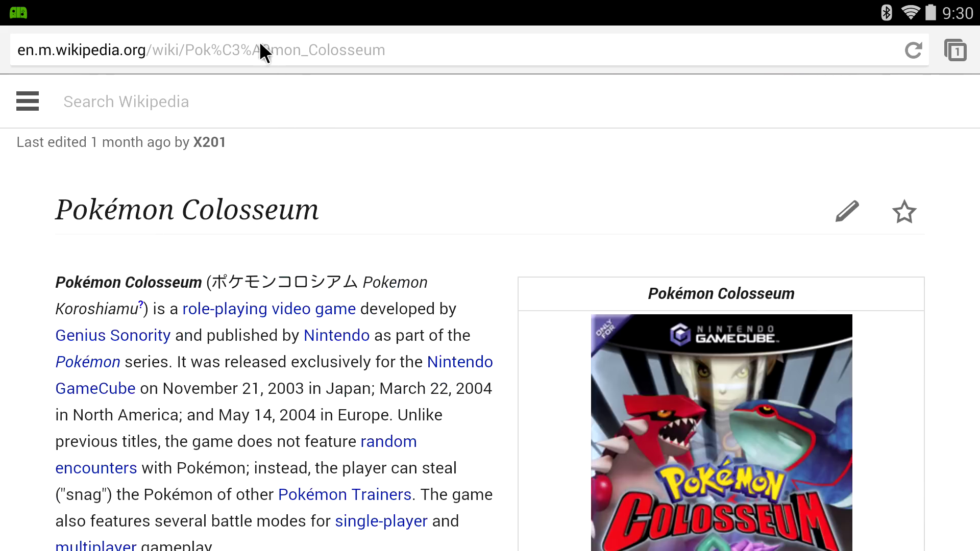
click(262, 47)
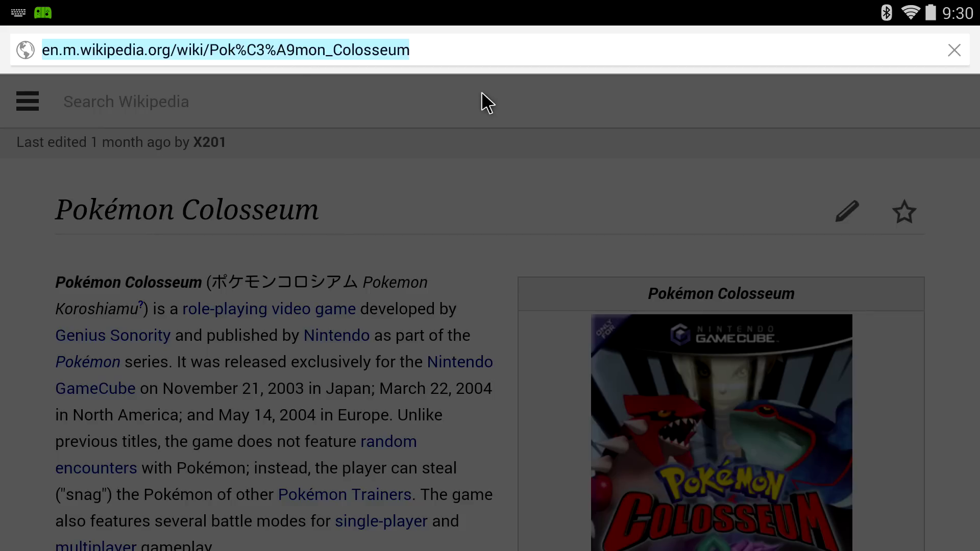
text(sbgamehacker.com)
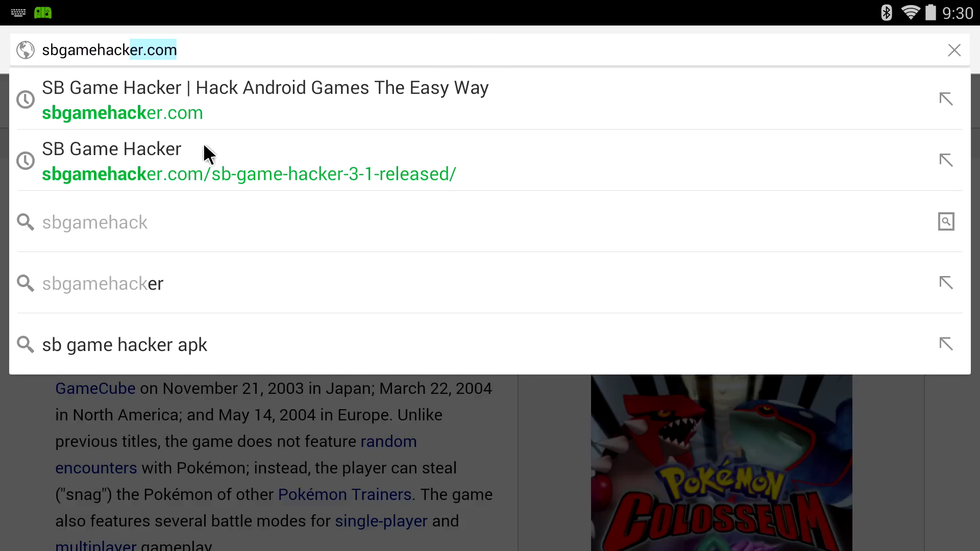
click(231, 86)
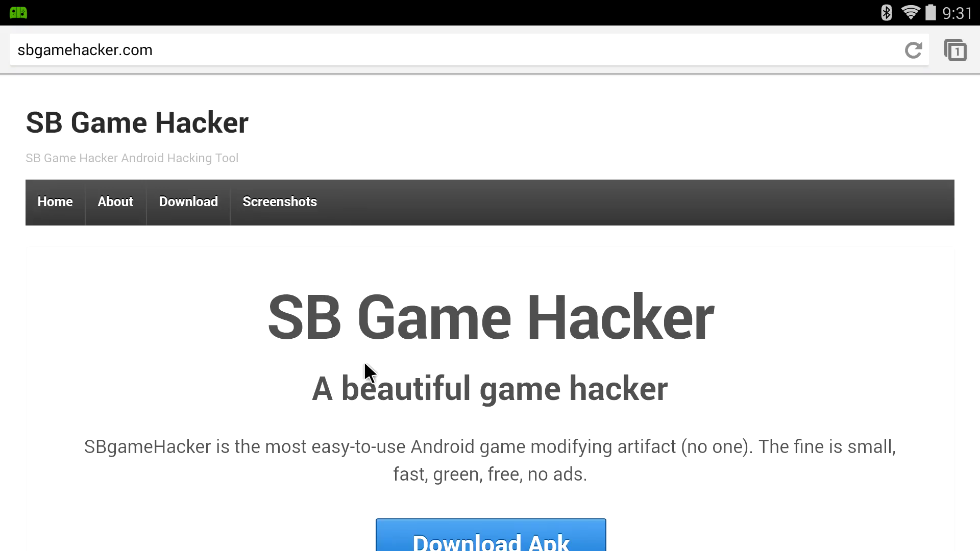
Start the SBGameHacker.apk download via Download Apk and the safelinkconverter Visit Link redirect.
scroll(405, 354, down, 3)
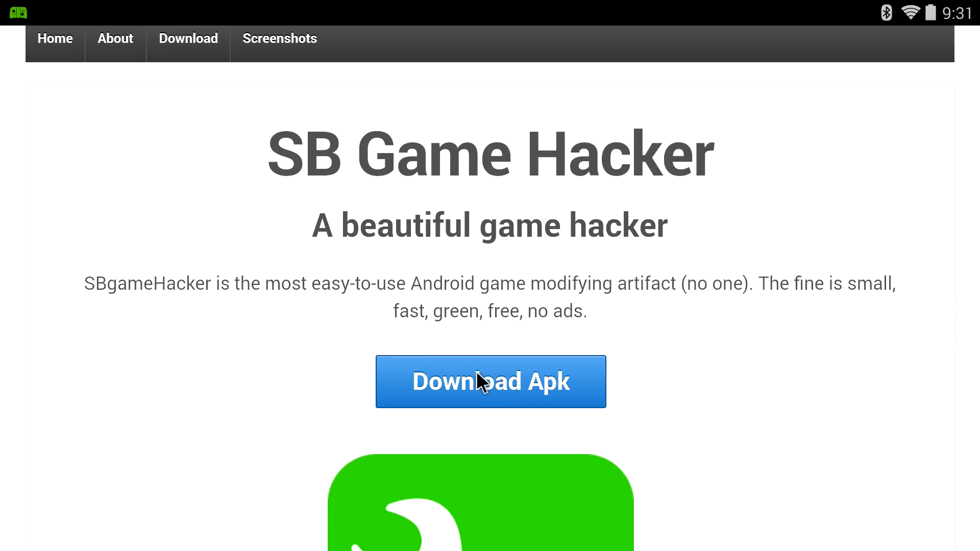
click(476, 394)
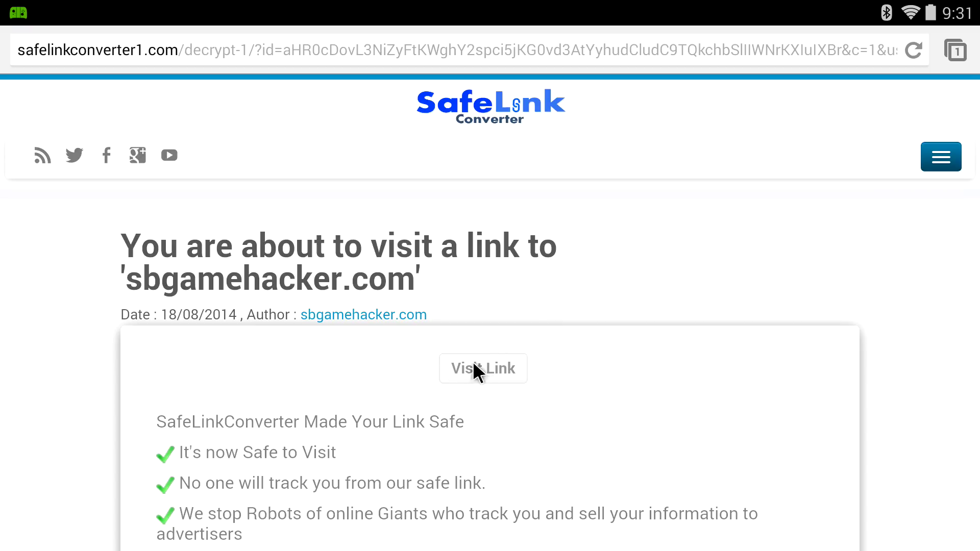
click(485, 365)
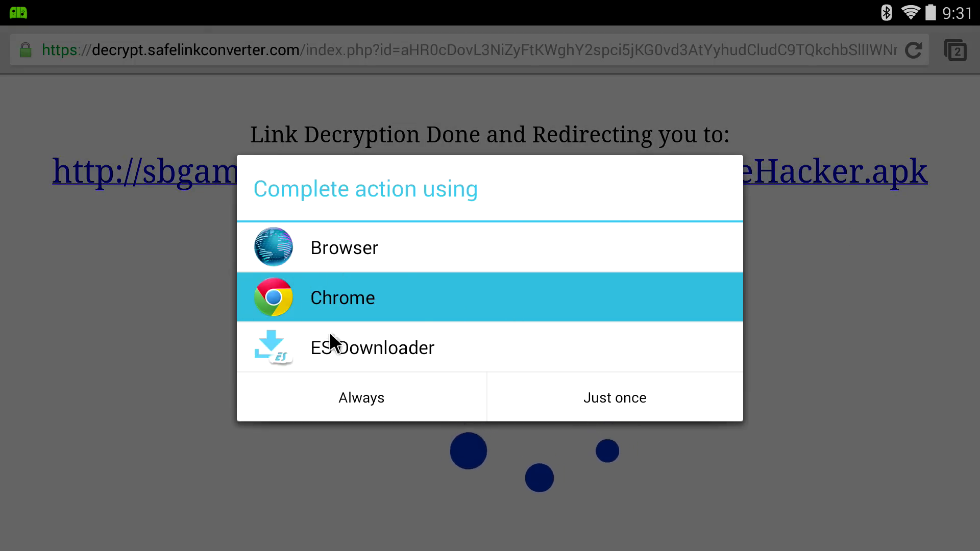
Download SBGameHacker.apk with ES Downloader, choosing it just once.
click(359, 359)
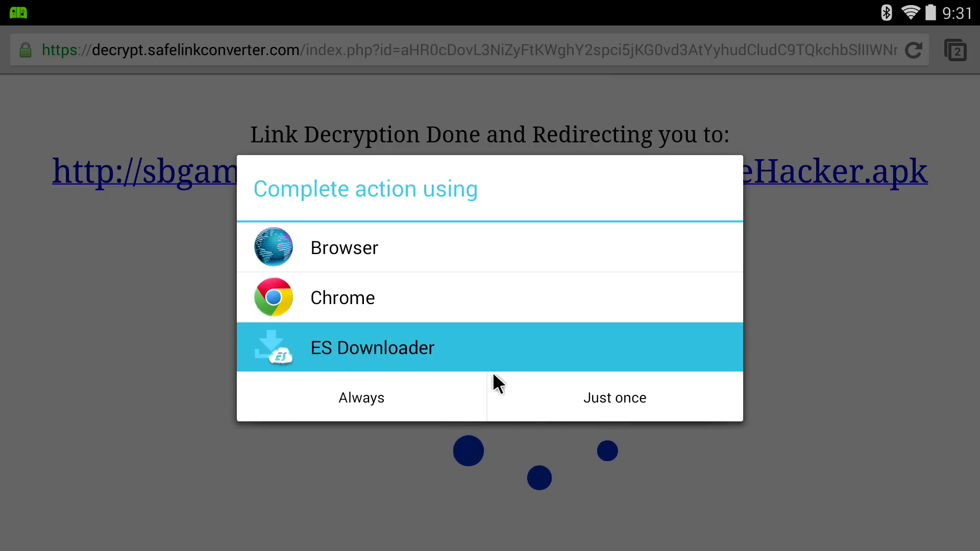
click(628, 397)
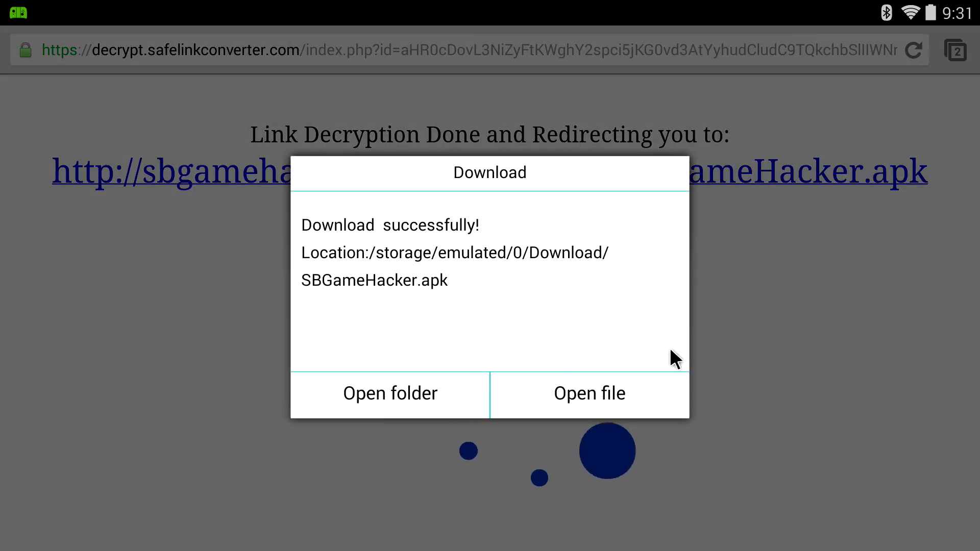
Open the downloaded APK, review its permissions and install Game Hacker.
click(597, 390)
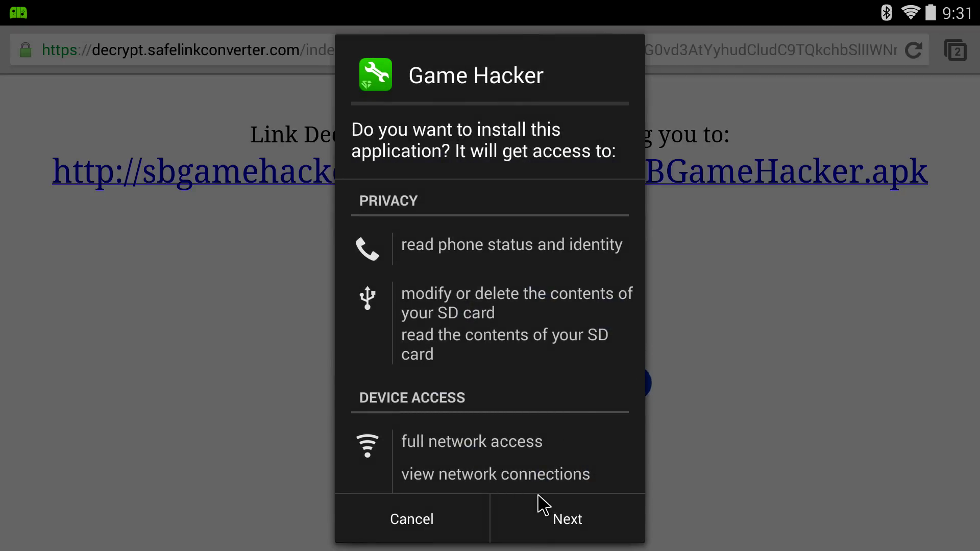
scroll(502, 364, down, 3)
scroll(510, 382, down, 5)
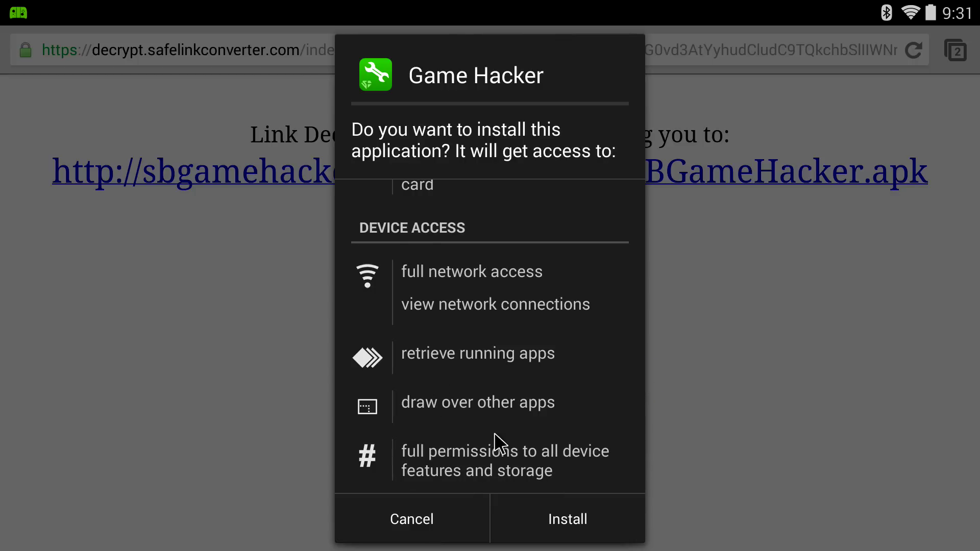
scroll(497, 441, up, 3)
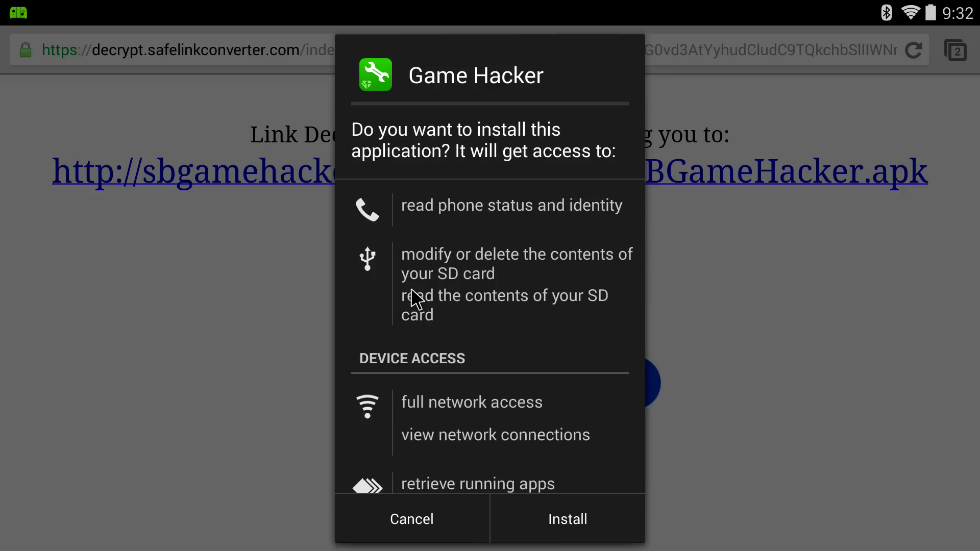
click(525, 514)
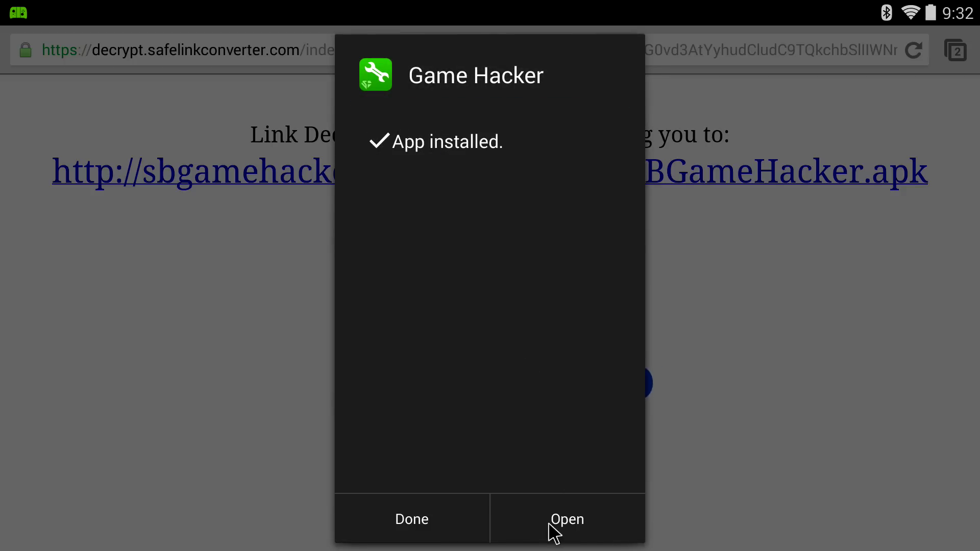
Open Game Hacker, grant it Superuser root access, skip the tutorial and download the new update.
click(563, 515)
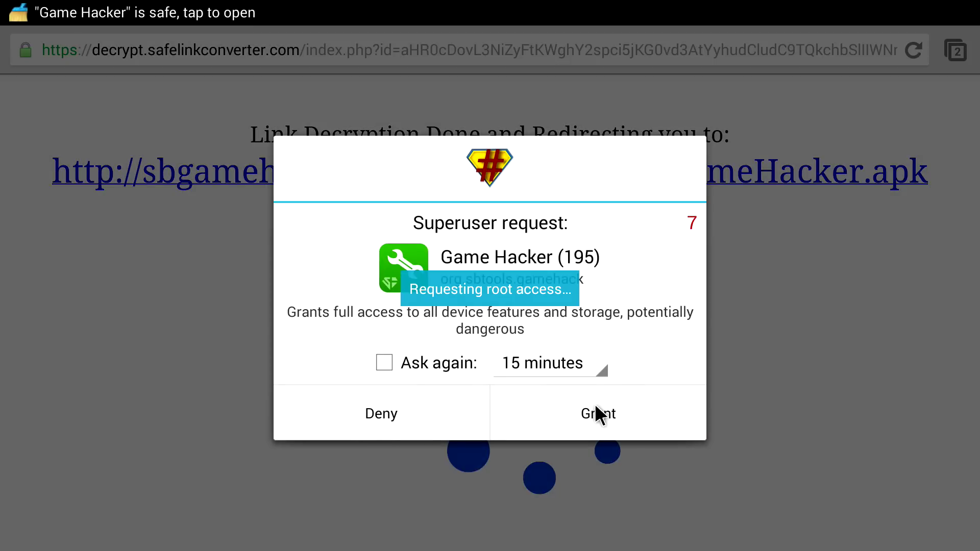
click(595, 403)
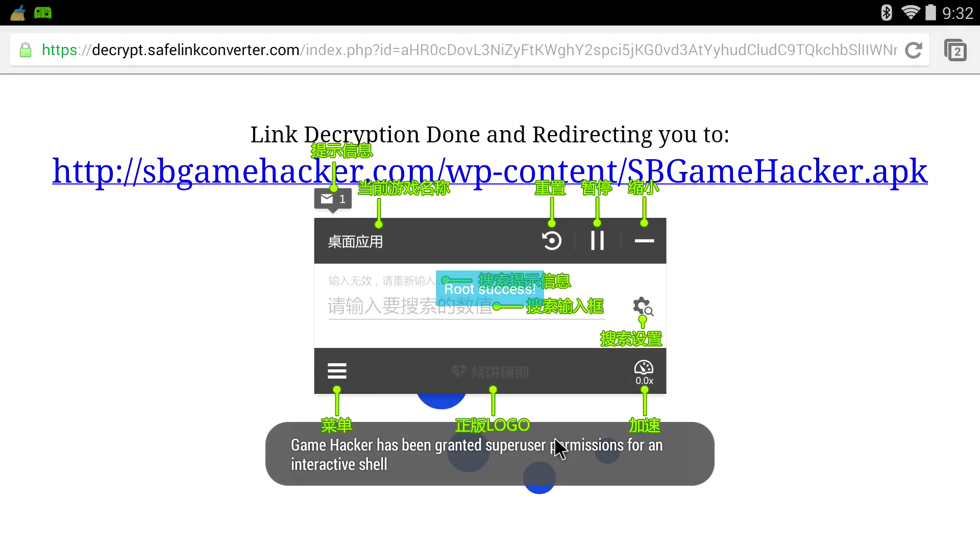
click(555, 443)
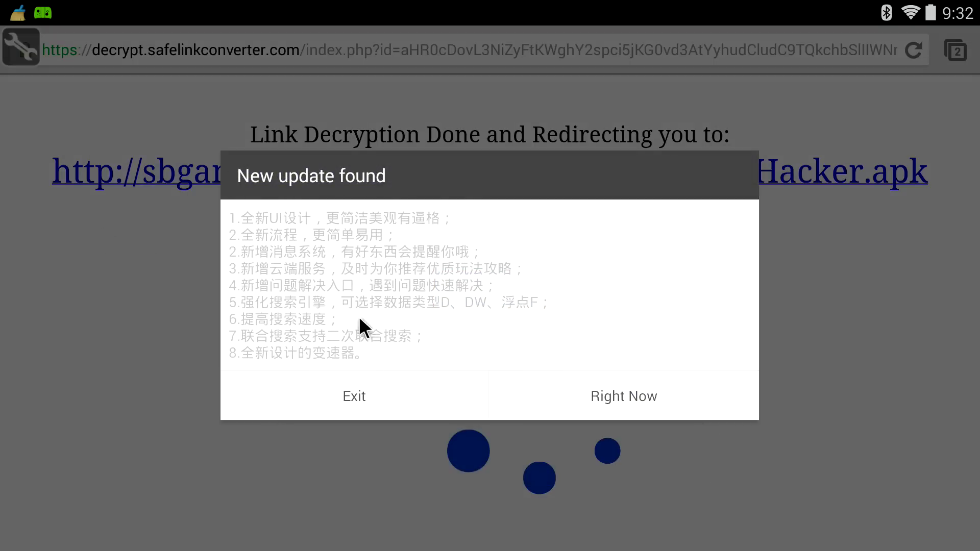
click(635, 403)
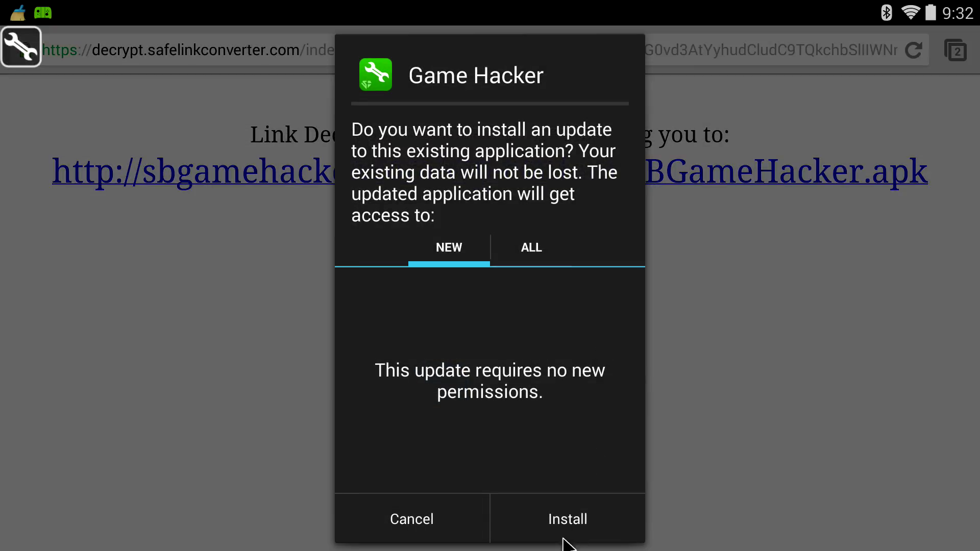
Install the Game Hacker update, reopen the app and accept the user disclaimer.
click(558, 518)
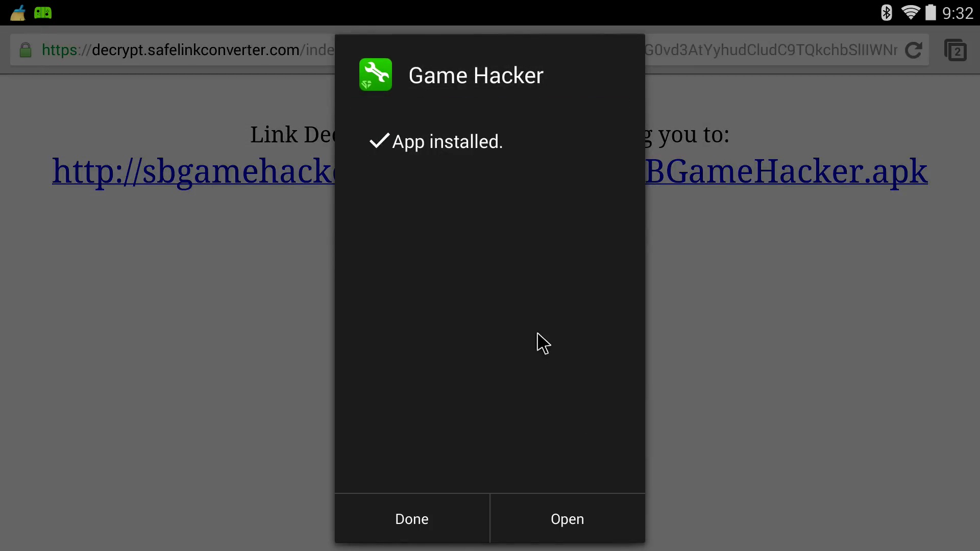
click(564, 518)
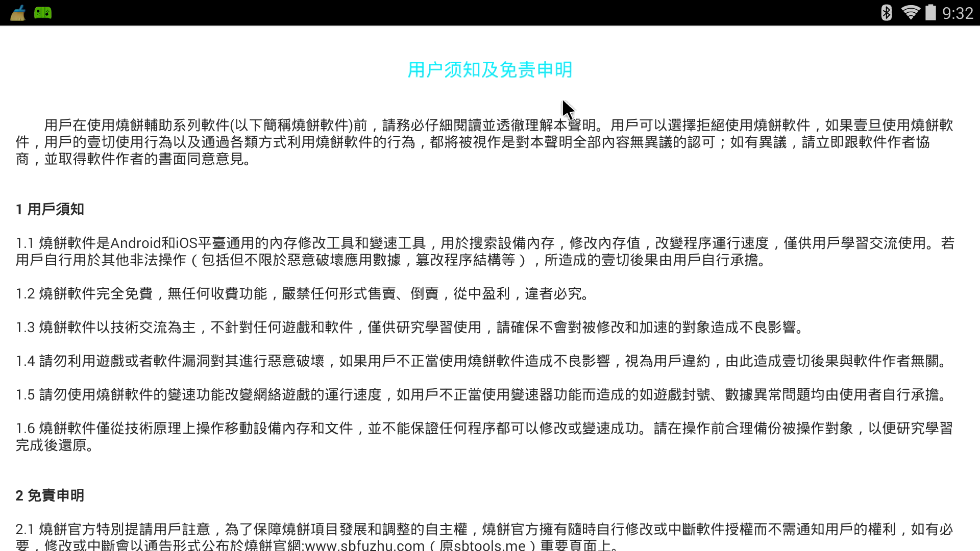
scroll(663, 388, down, 15)
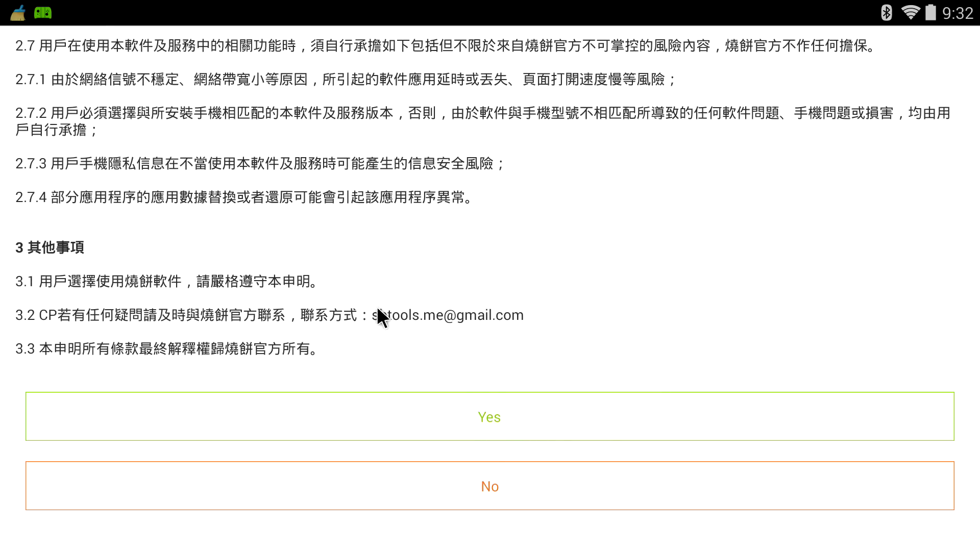
click(501, 421)
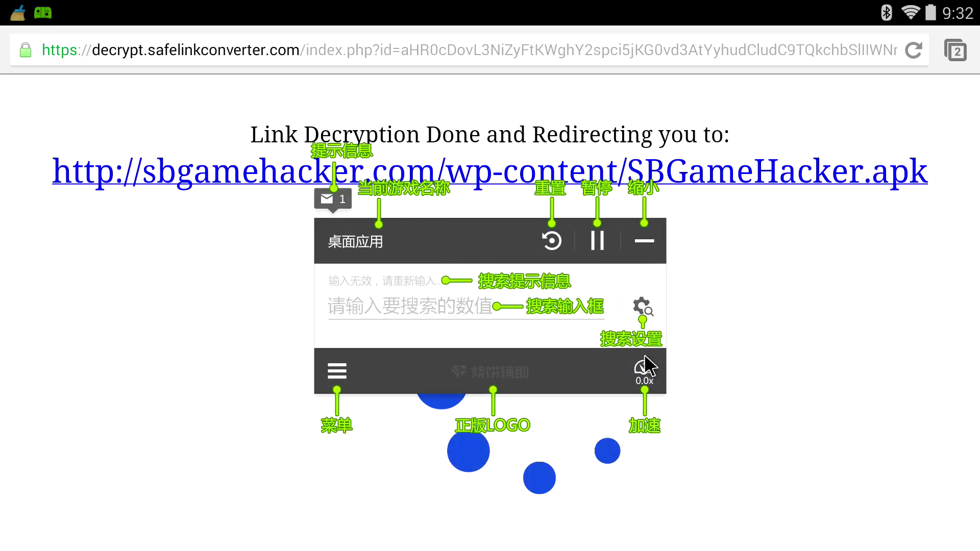
In search settings, enable the Auto data type alongside DWord, Word and Float in Normal mode.
click(496, 296)
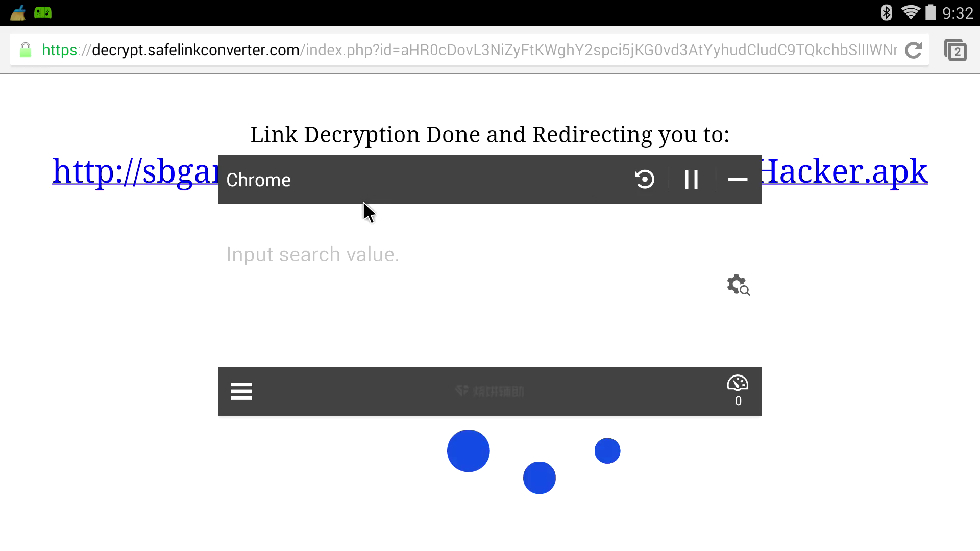
click(743, 281)
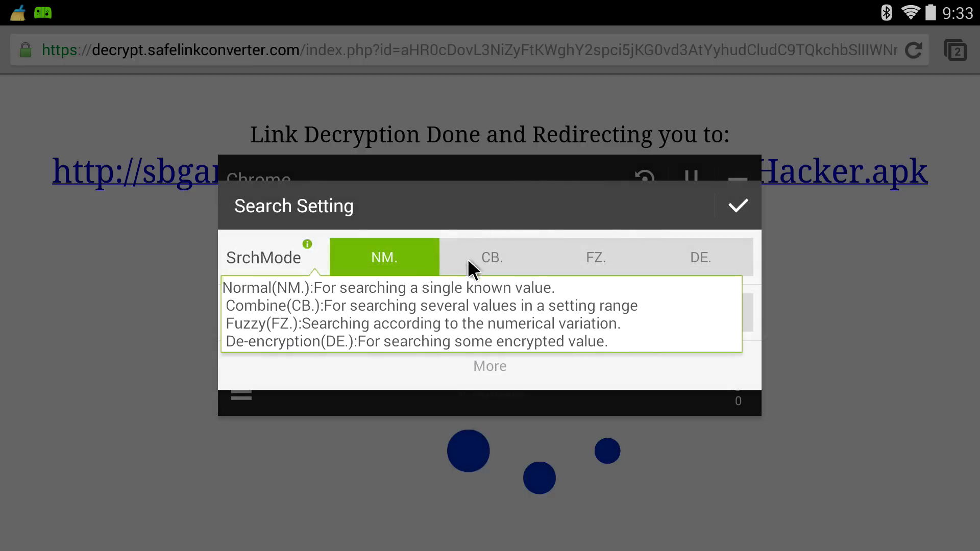
click(380, 263)
click(378, 288)
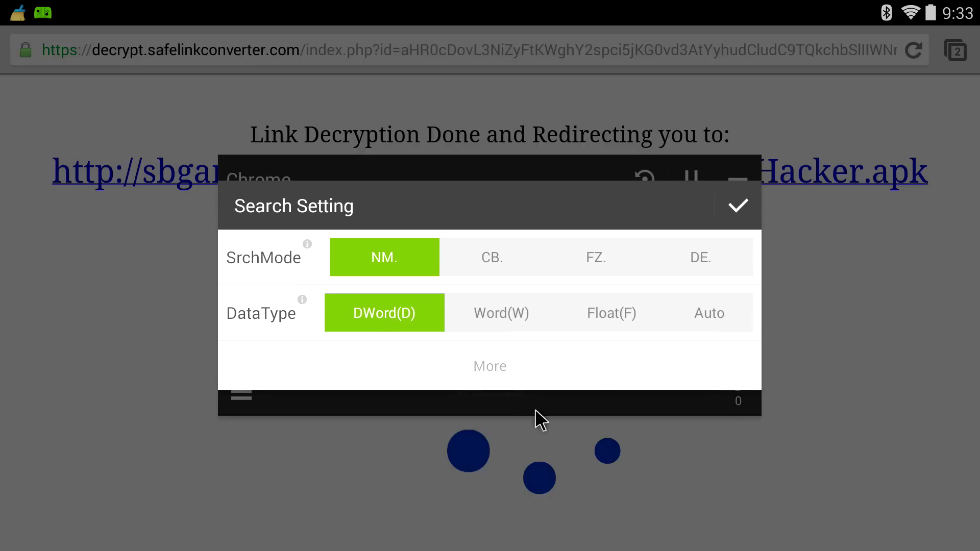
click(717, 320)
click(511, 361)
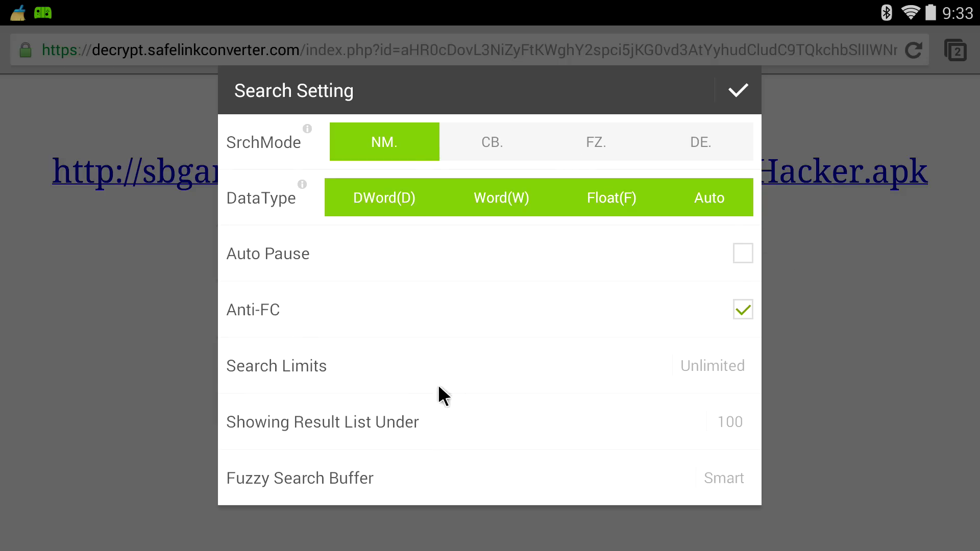
click(739, 104)
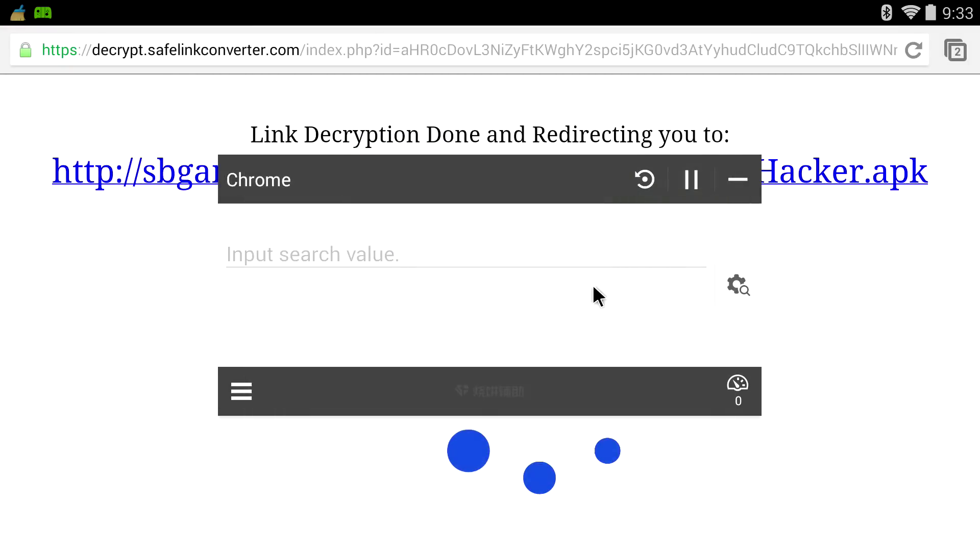
Run Check for Updates from the Setting menu, confirming nothing newer than version 3.1.
click(243, 395)
click(652, 404)
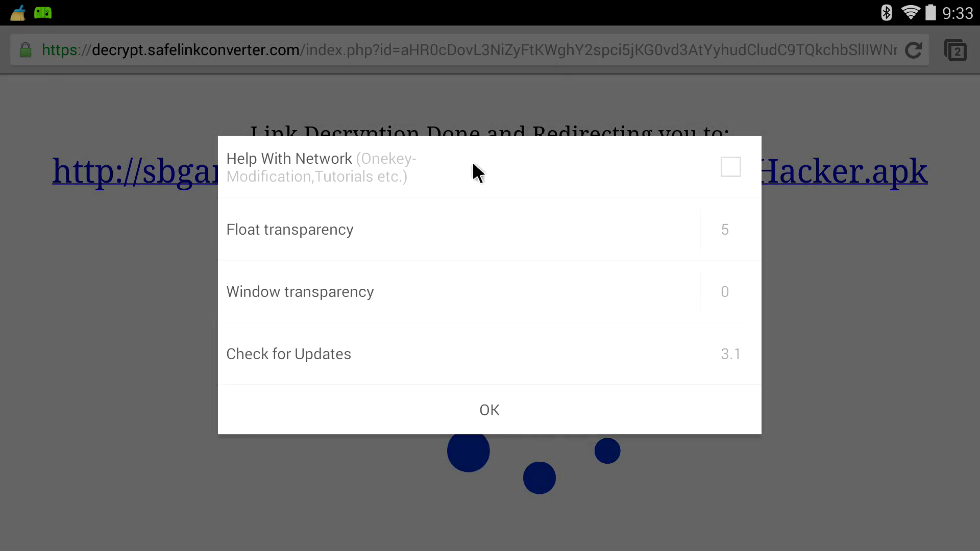
click(725, 352)
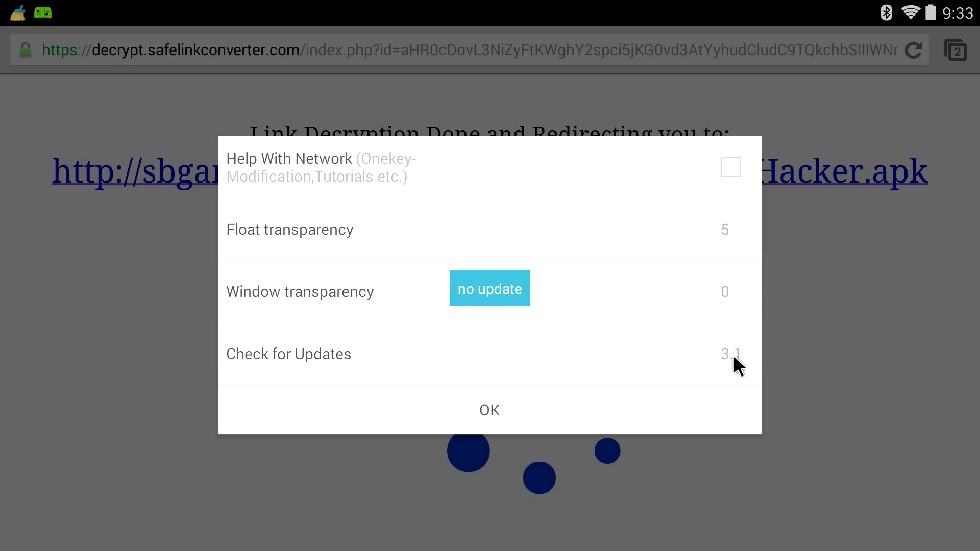
click(490, 410)
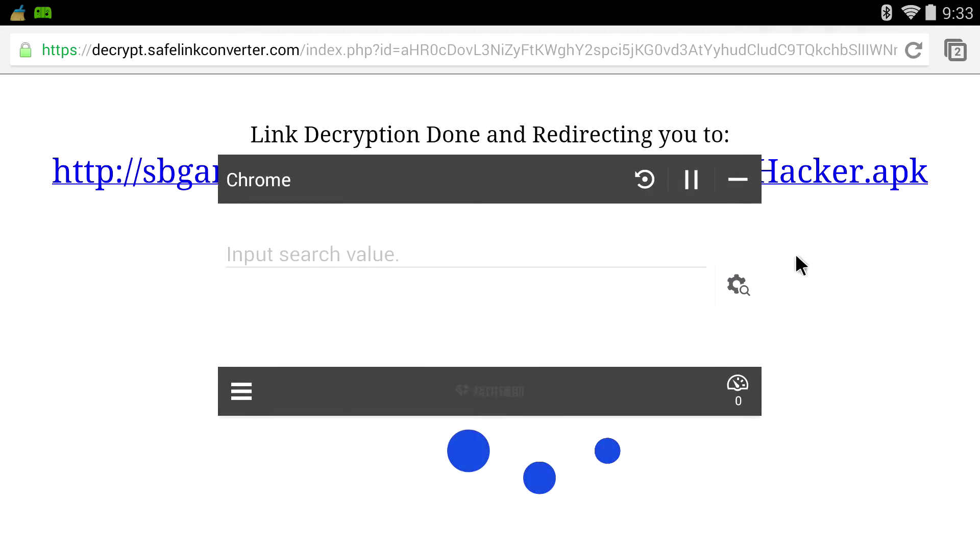
Enter 70 in the floating search window, minimising it to the wrench icon and restoring it.
click(737, 179)
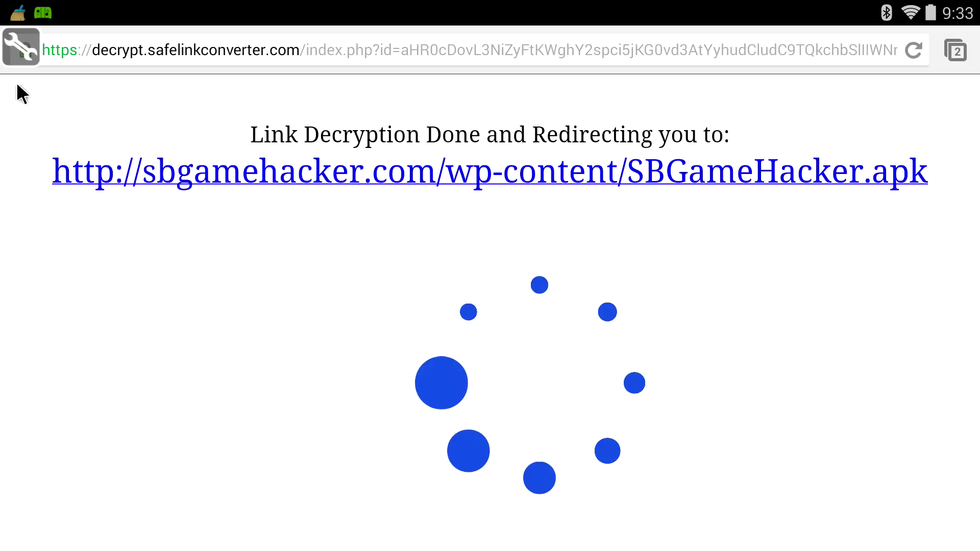
click(28, 43)
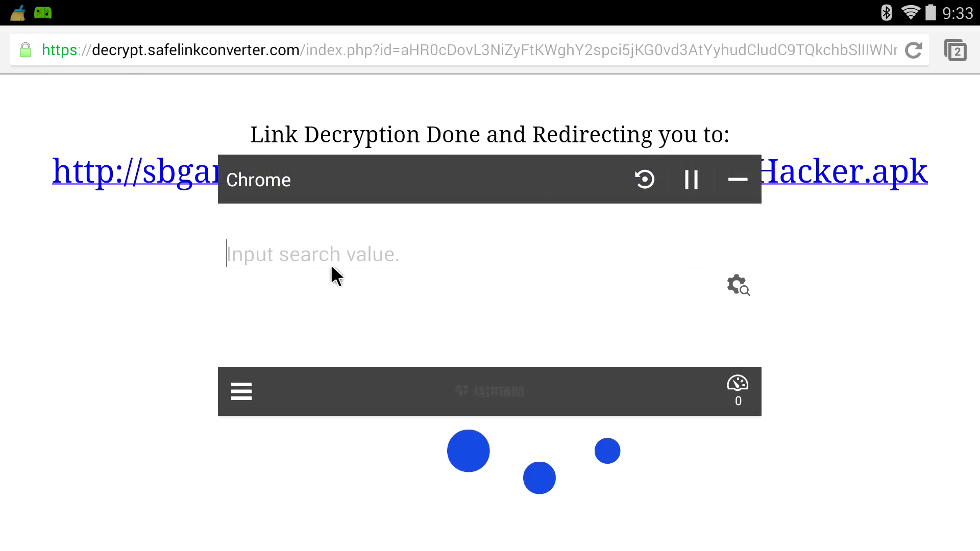
click(472, 271)
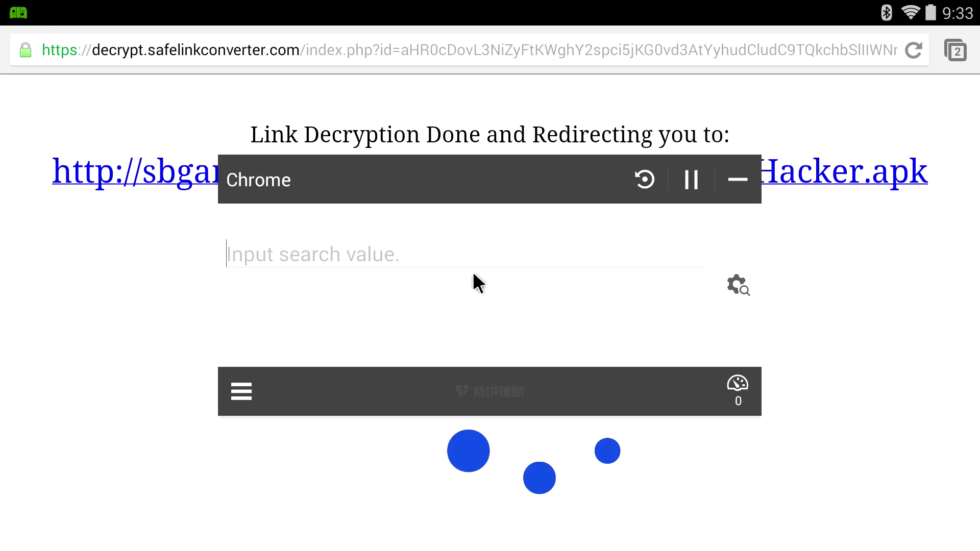
click(475, 418)
click(477, 434)
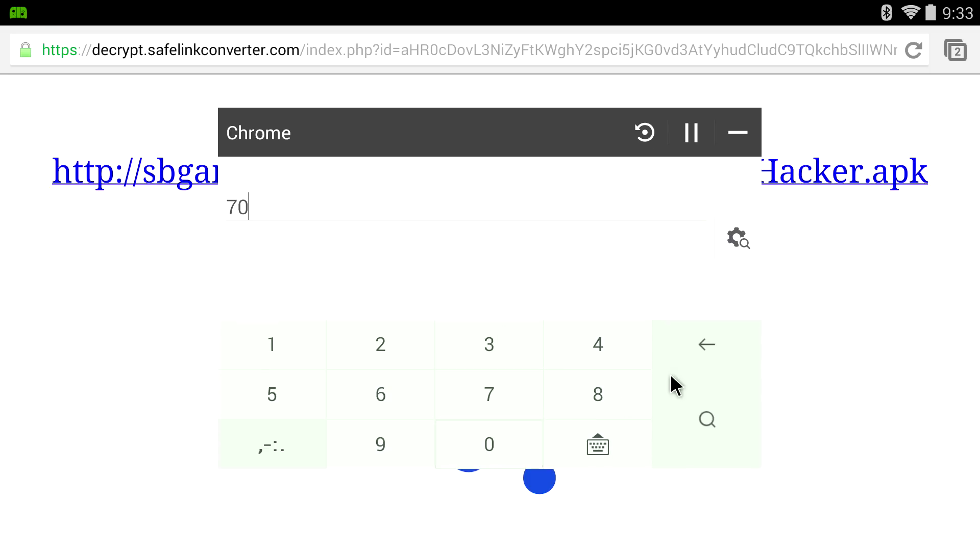
click(736, 140)
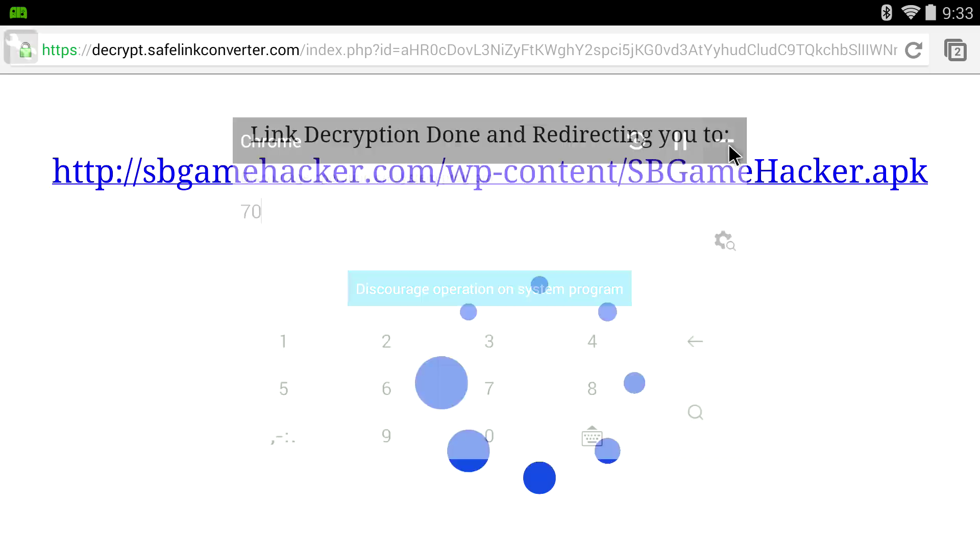
mouse_move(31, 57)
mouse_down()
mouse_move(343, 232)
mouse_move(896, 96)
mouse_move(4, 21)
mouse_up()
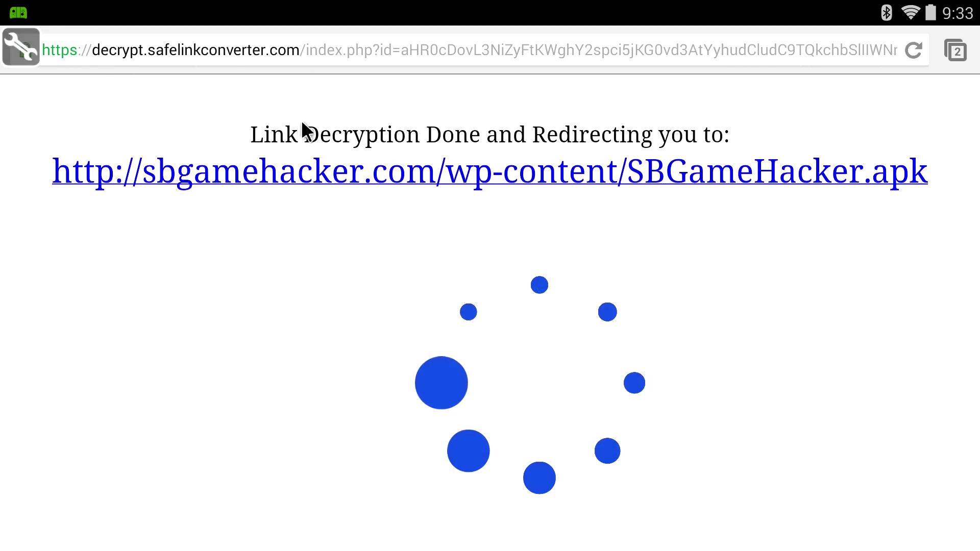
click(14, 56)
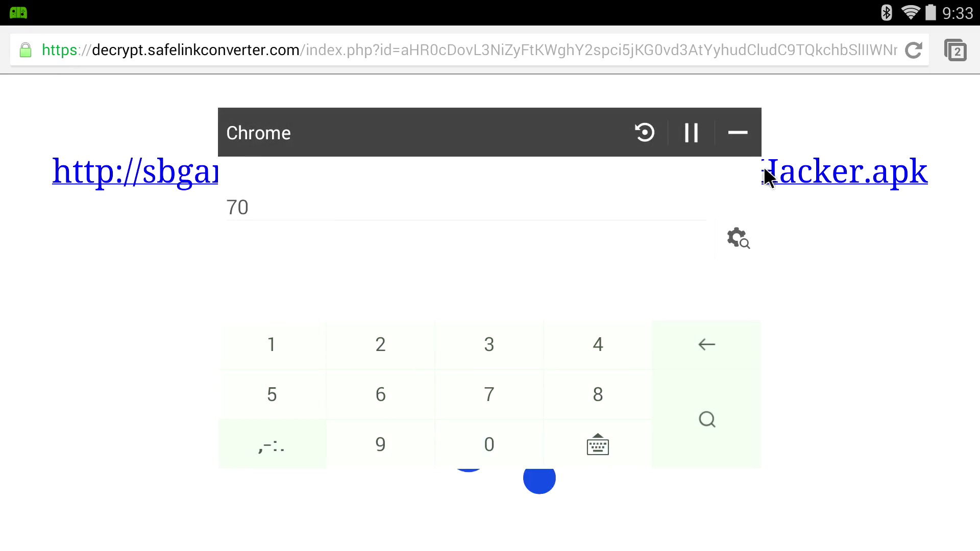
Clear the 70 search value, reset the search and open the main menu.
click(726, 353)
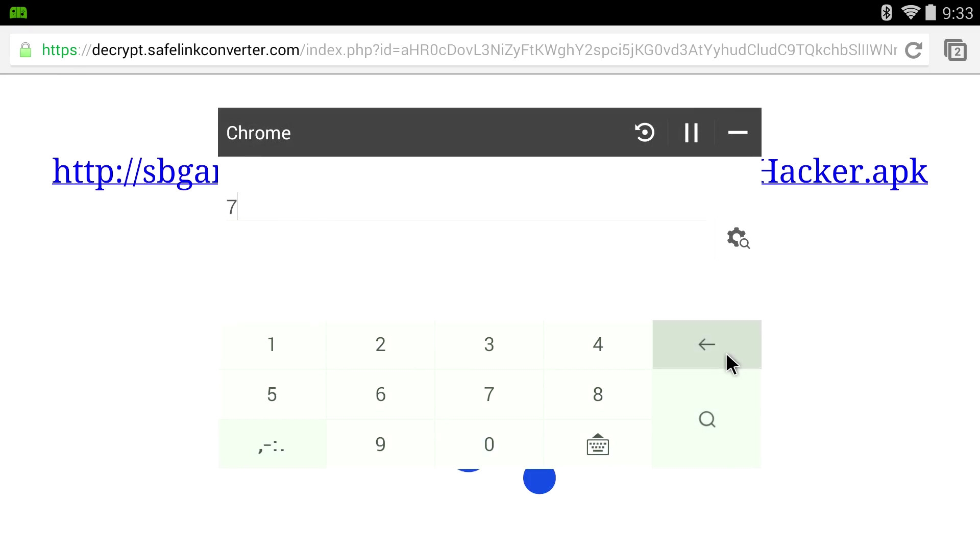
click(725, 353)
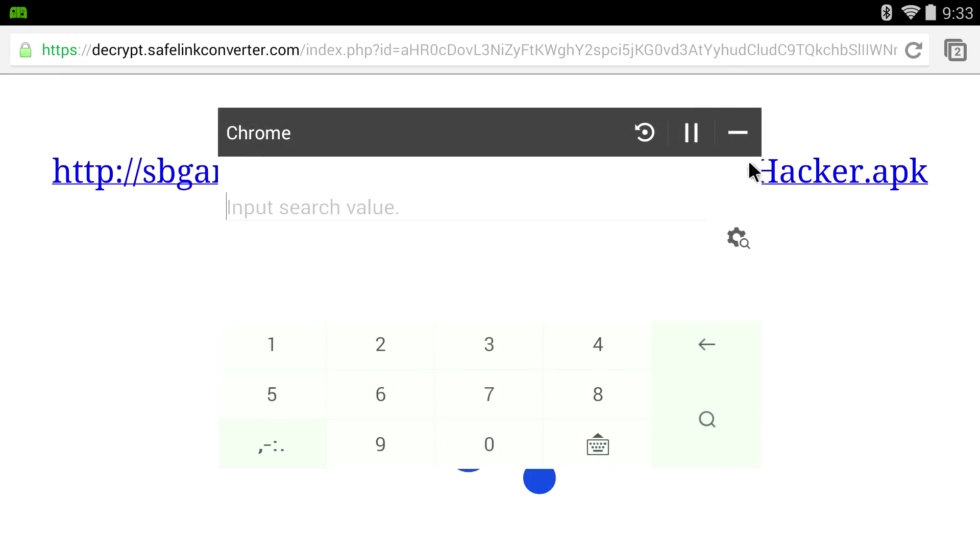
click(638, 136)
click(237, 400)
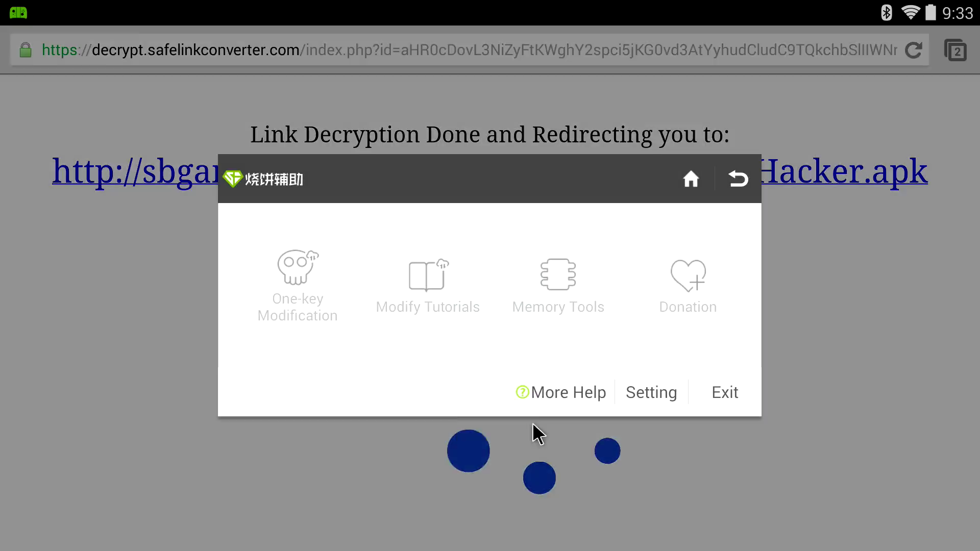
Exit Game Hacker, follow the sbgamehacker.com link in Chrome, then return to the home screen.
click(712, 393)
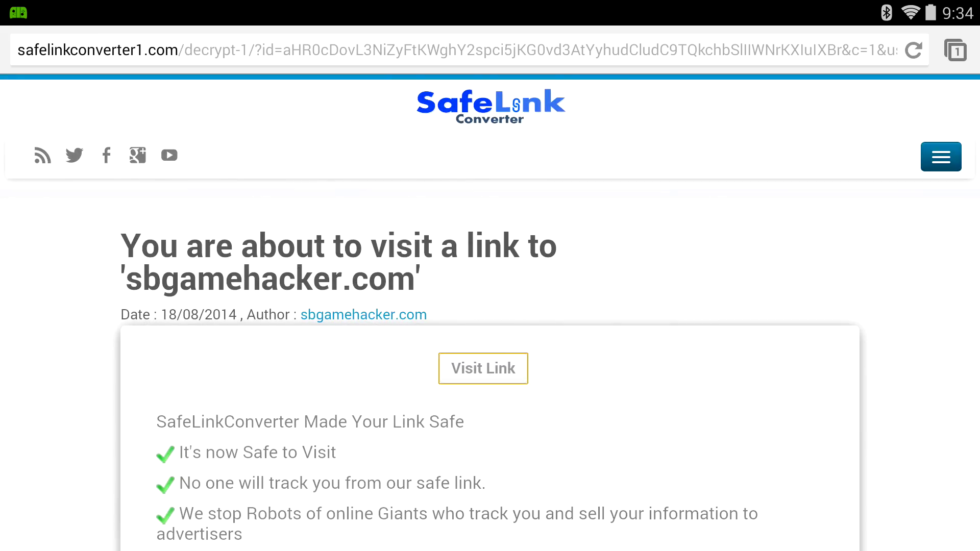
click(522, 368)
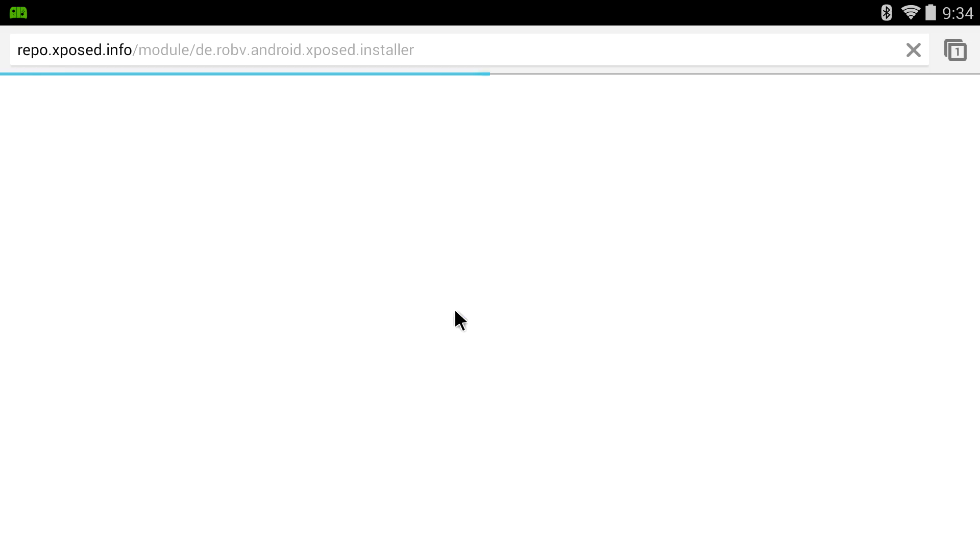
key(super)
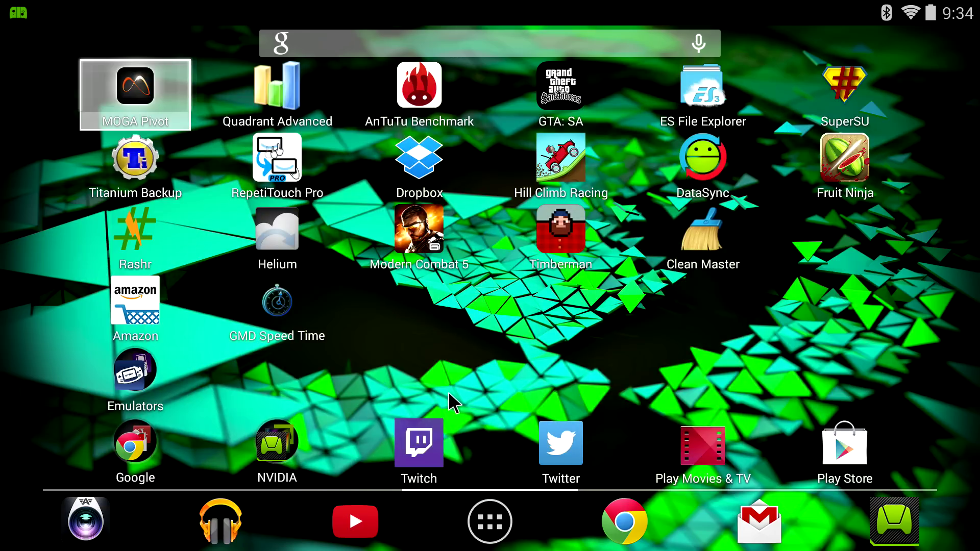
Launch Game Hacker from the app drawer with root access, minimise it to its floating icon, and reopen the app list.
click(489, 520)
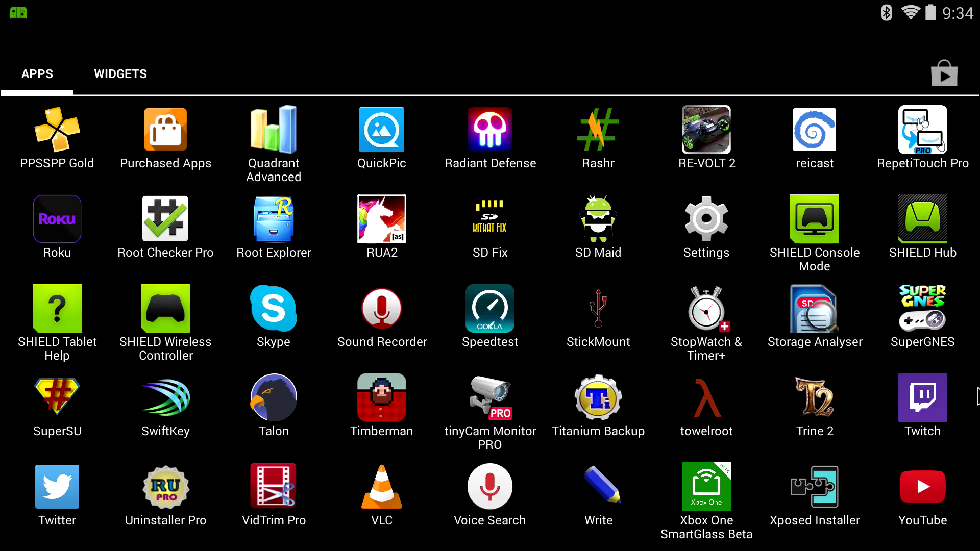
scroll(401, 240, up, 1)
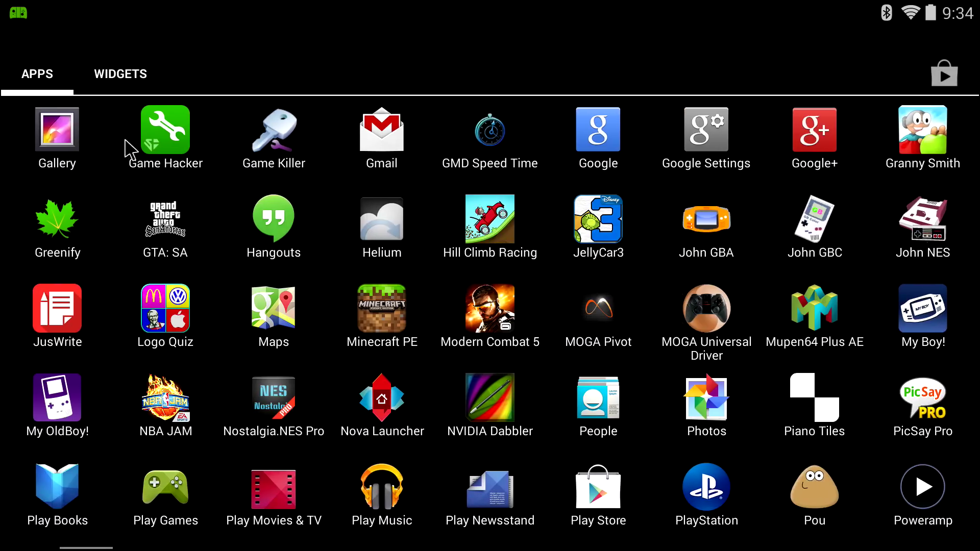
click(224, 158)
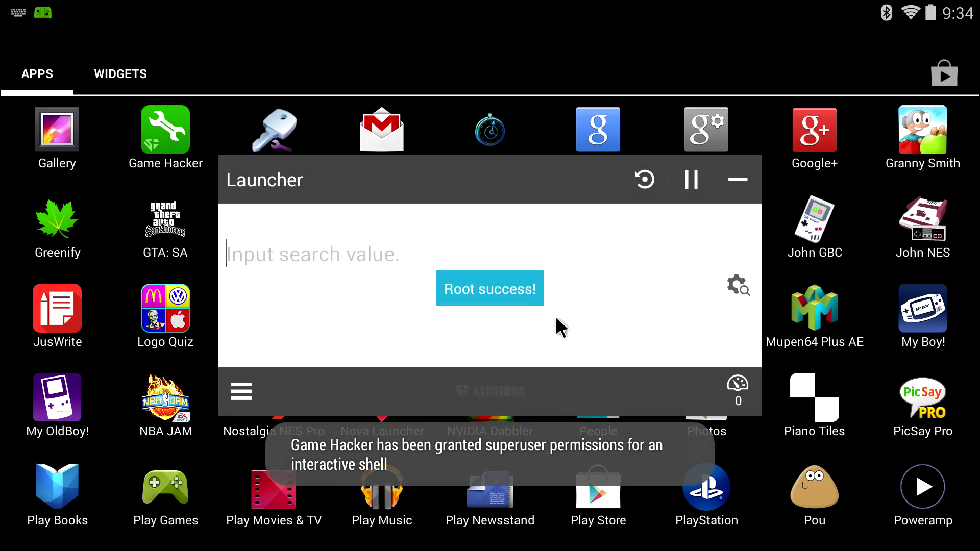
key(Escape)
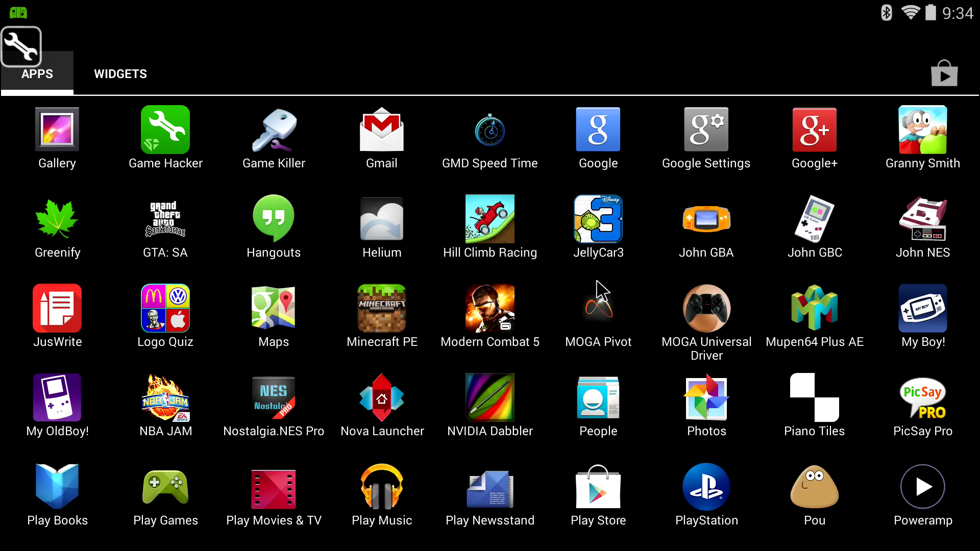
key(Escape)
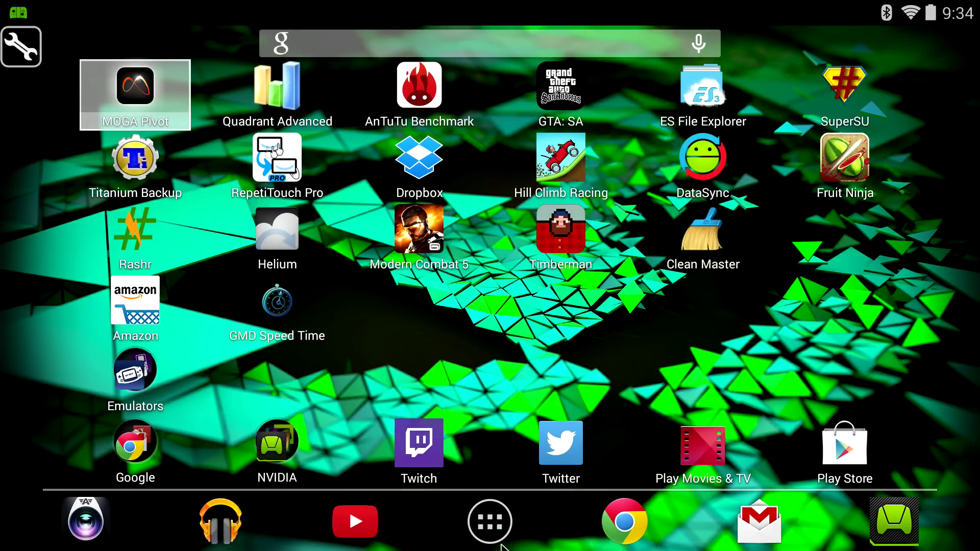
click(500, 542)
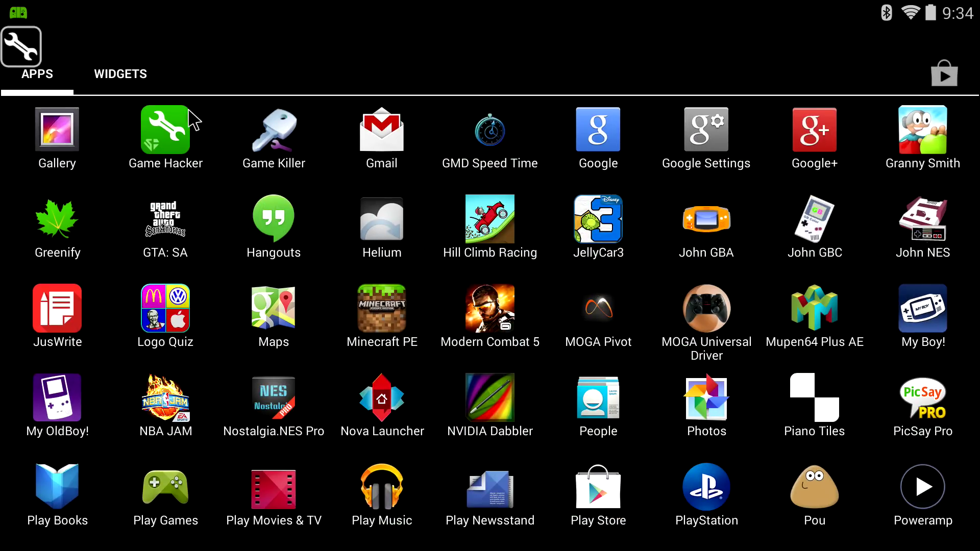
Drop a Game Hacker shortcut below Fruit Ninja, then open, lower, reset and minimise the floating search window.
mouse_move(194, 121)
mouse_down()
mouse_move(176, 135)
mouse_move(775, 307)
mouse_move(770, 252)
mouse_up()
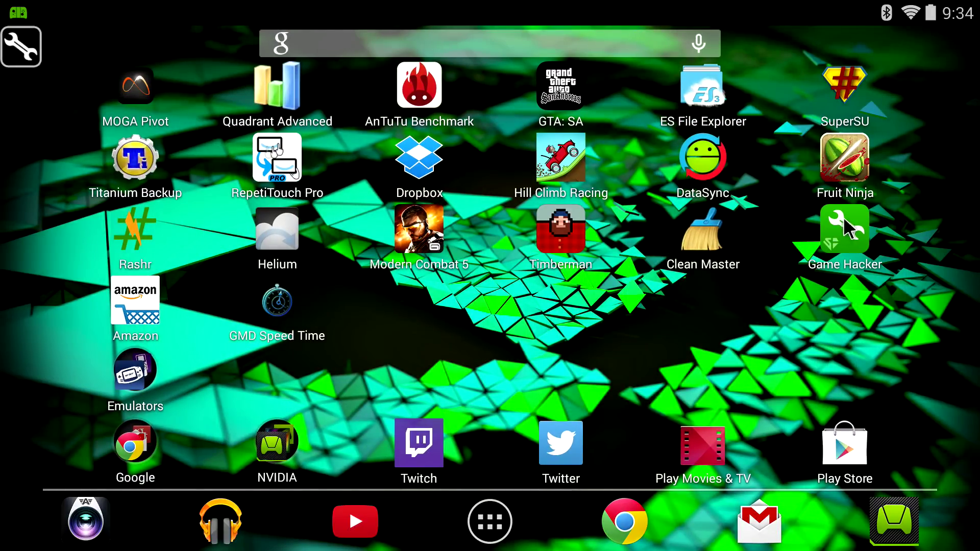
click(19, 48)
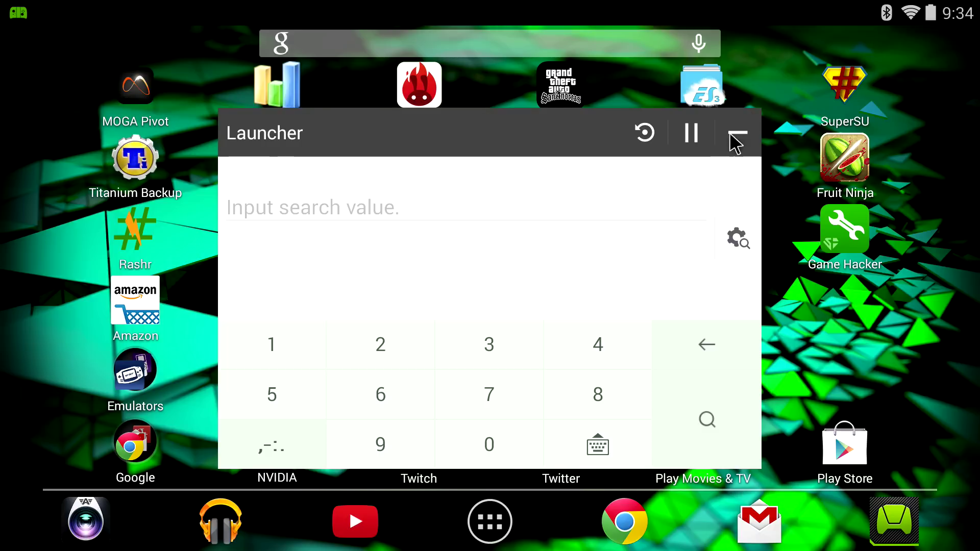
drag(654, 127, 664, 143)
click(738, 259)
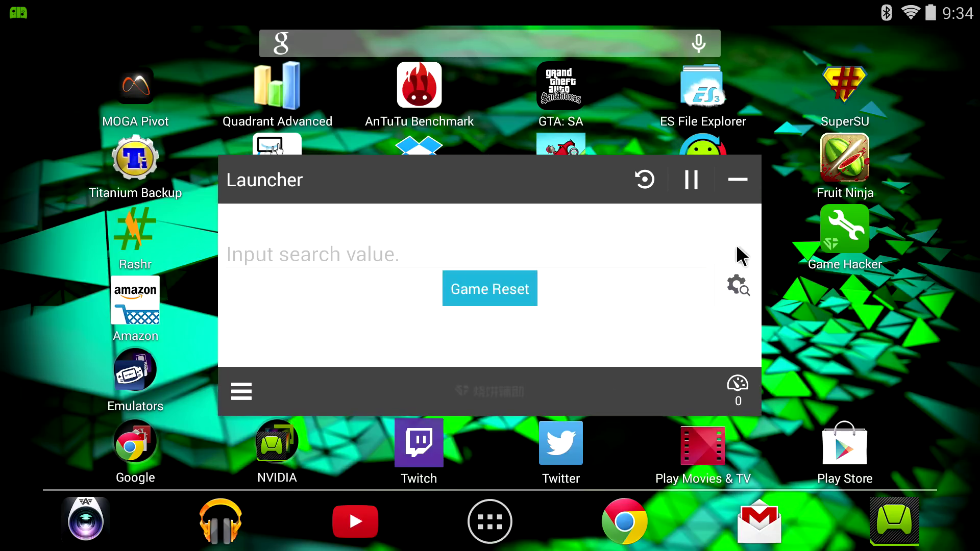
click(737, 158)
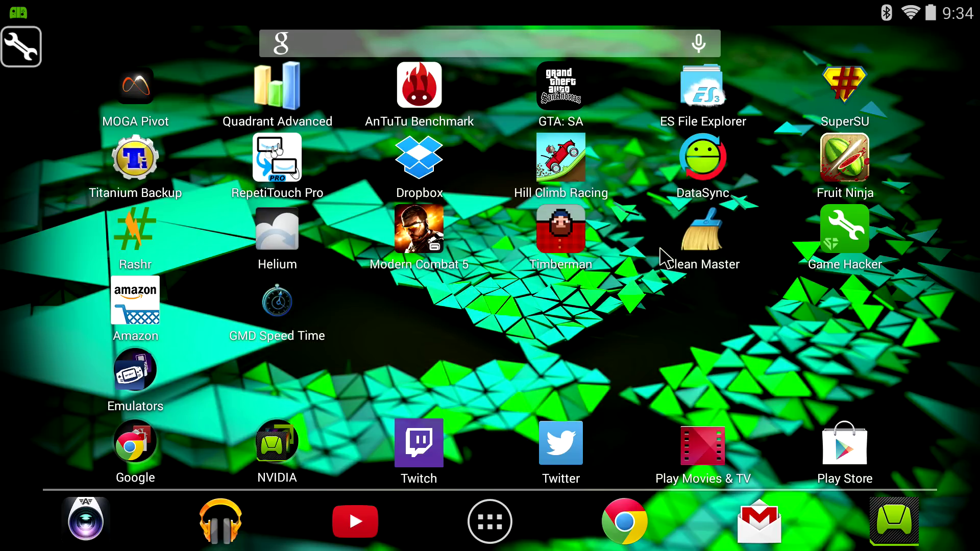